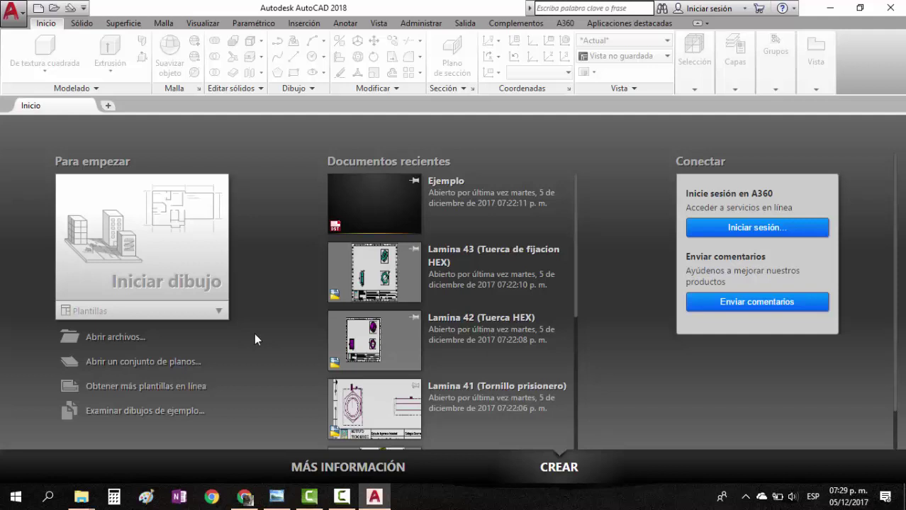
Create Dibujo2.dwg as a blank drawing via 'Abrir sin plantilla - Métrico'
key("ctrl+n")
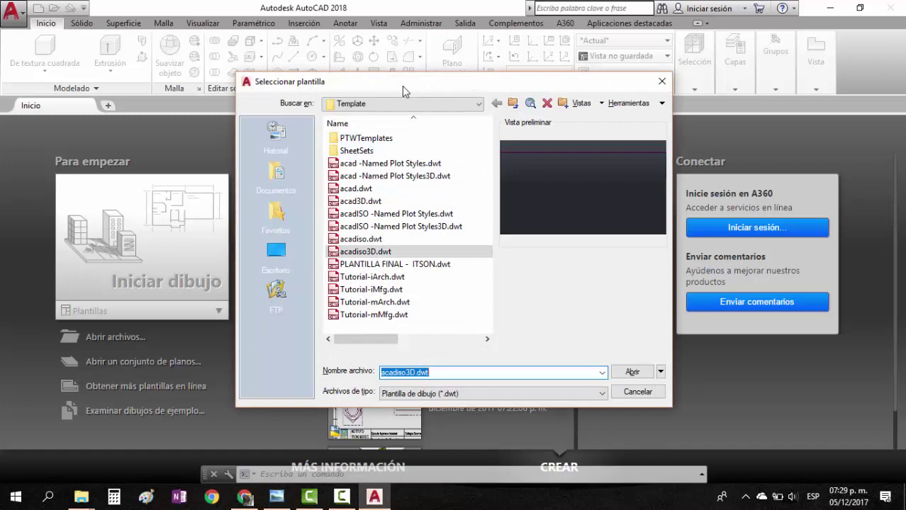
left_click_drag(402, 85, 375, 62)
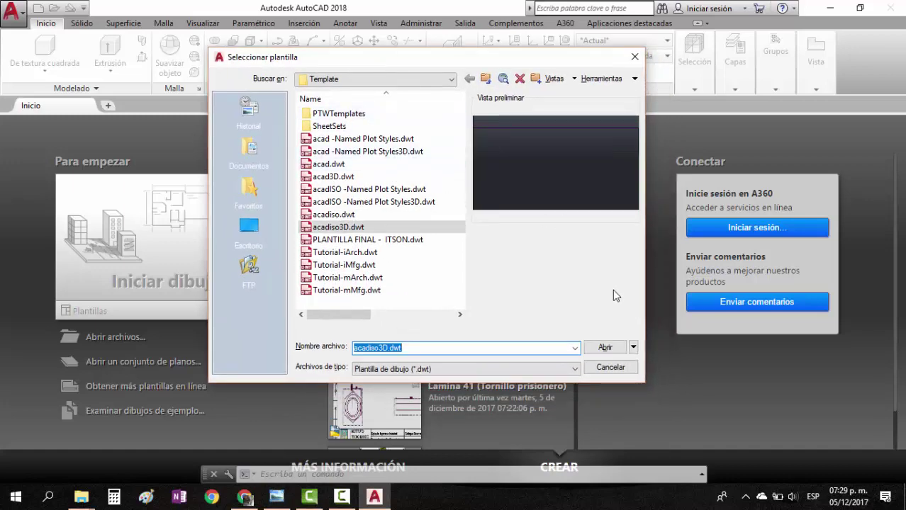
left_click(634, 348)
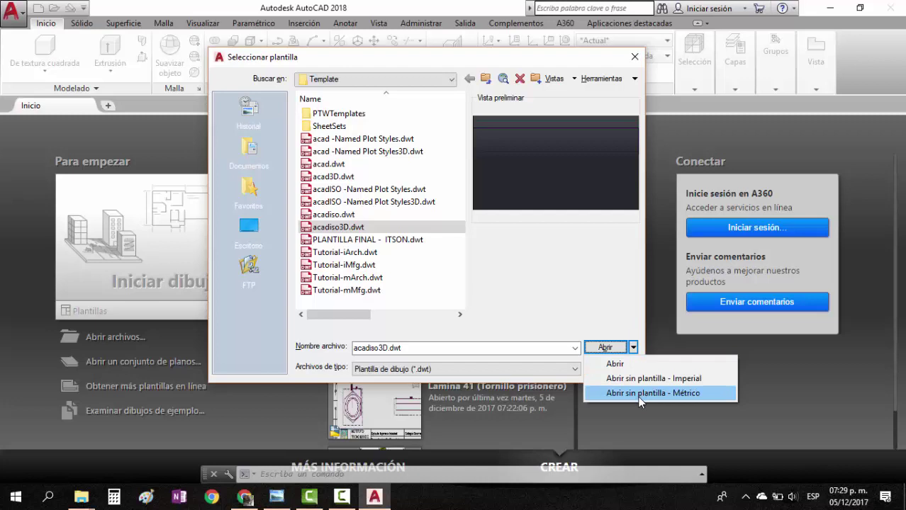
left_click(694, 395)
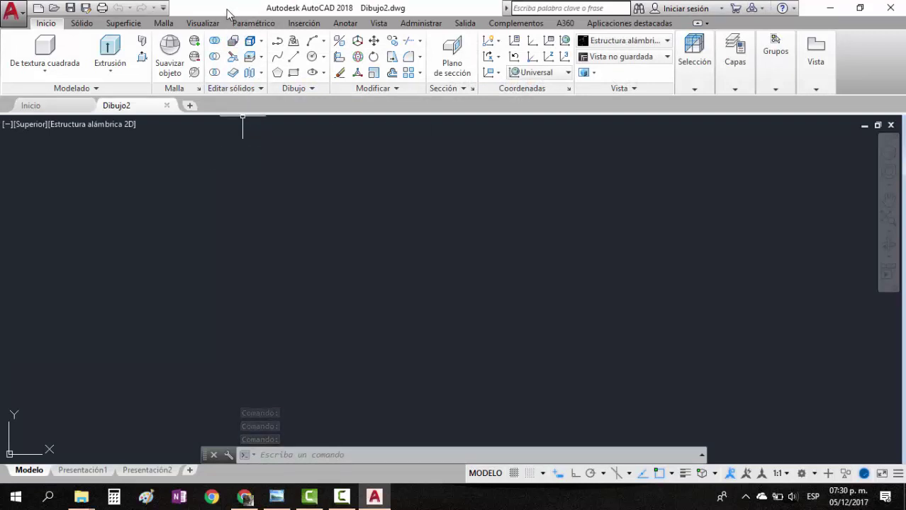
Launch the sheet set wizard from the application menu's Nuevo > Conjunto de planos
left_click(14, 15)
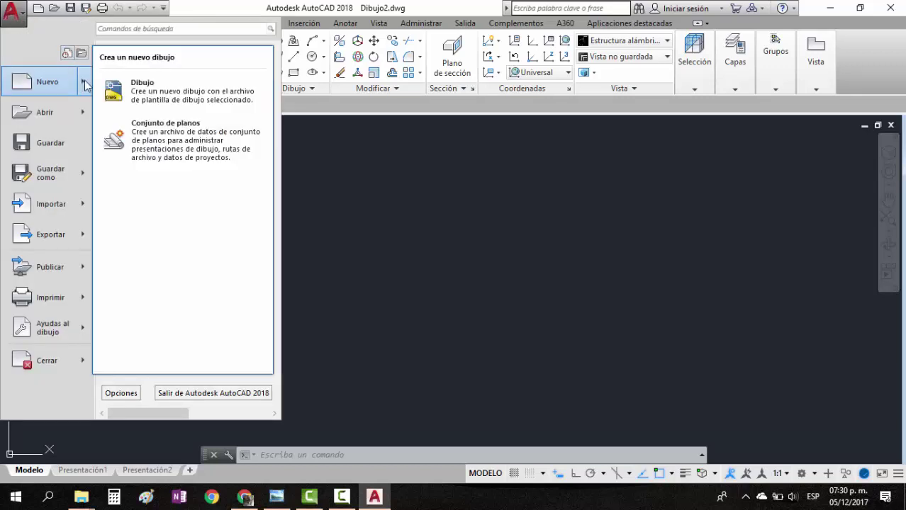
mouse_move(46, 81)
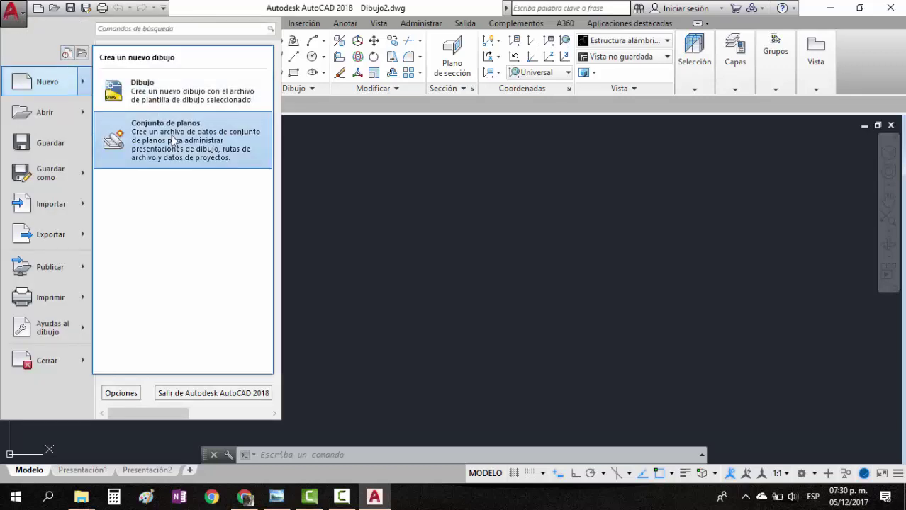
left_click(182, 149)
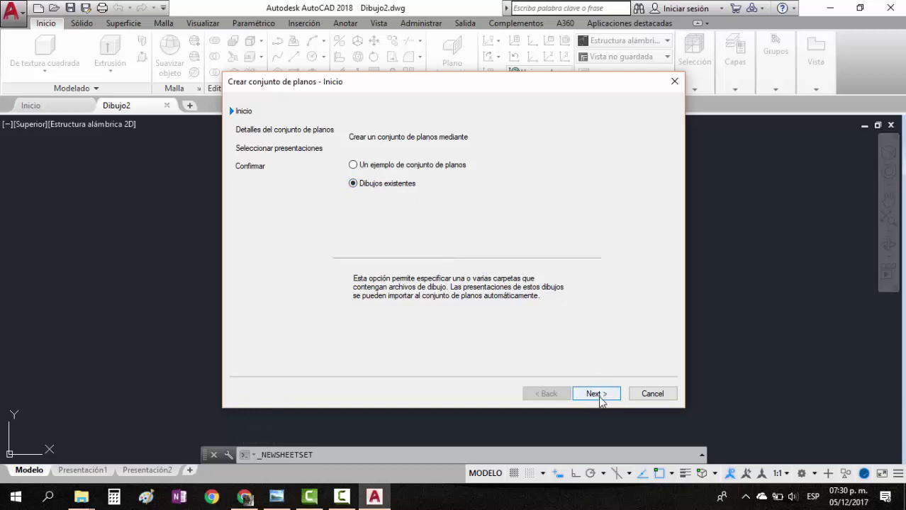
Build the sheet set from Dibujos existentes and name it 'Ensamble de Prueba'
left_click(597, 397)
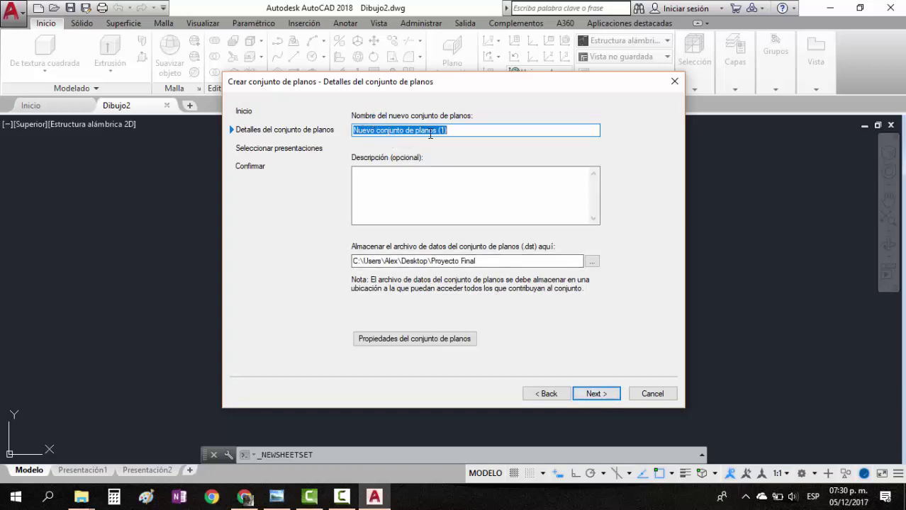
type("Ensamble de Prueba")
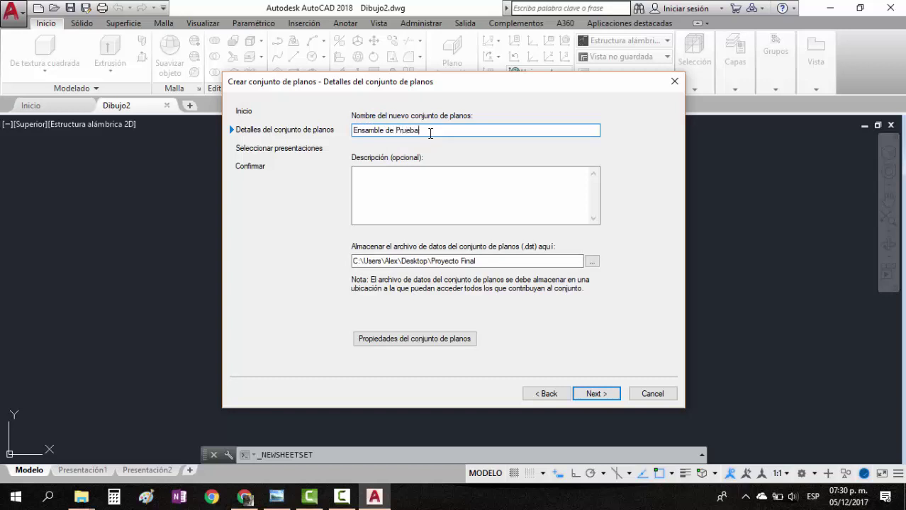
left_click(451, 186)
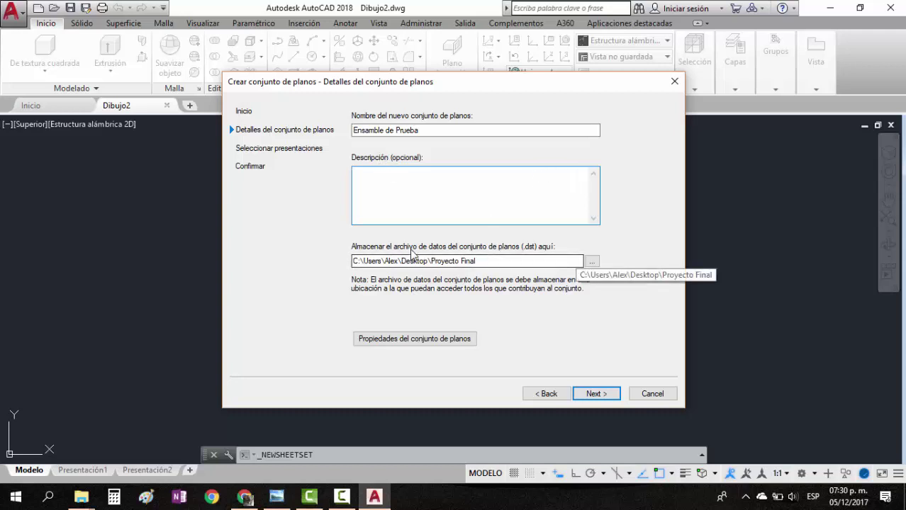
Store the sheet set in the Desktop's Proyecto Final folder
left_click(592, 261)
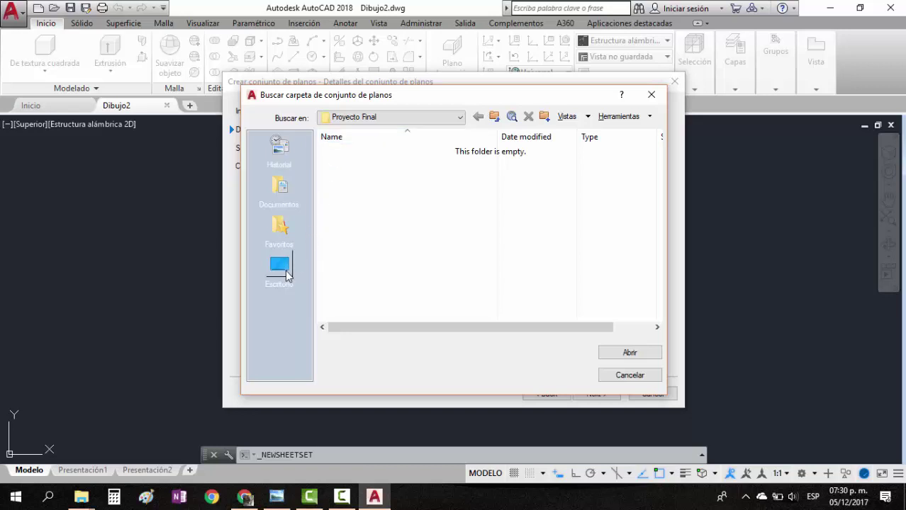
left_click(283, 269)
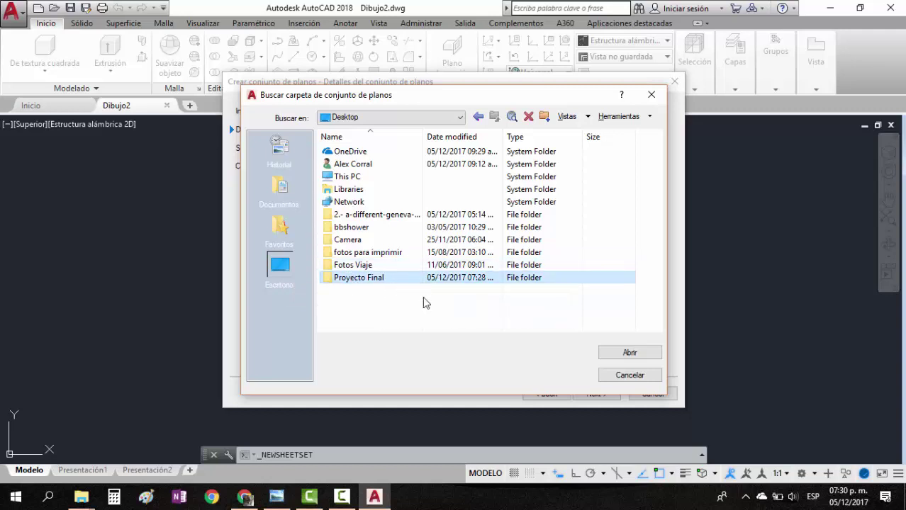
left_click(640, 358)
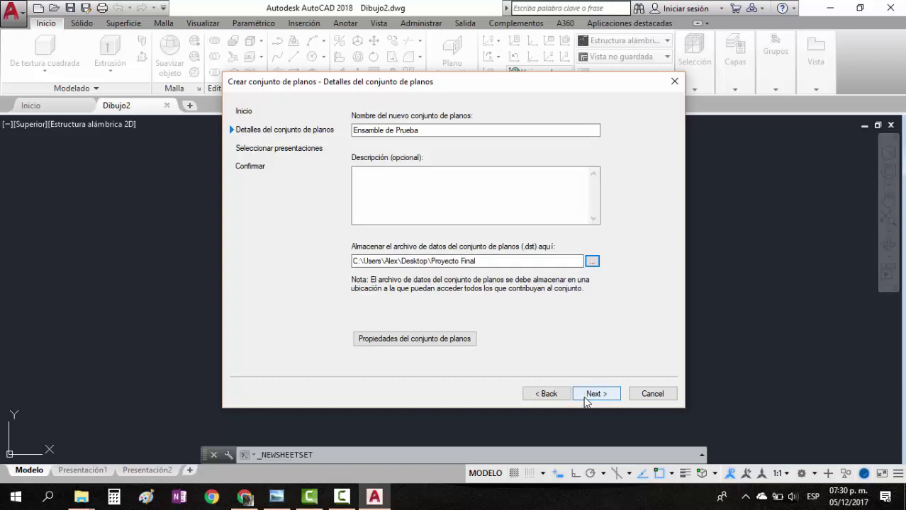
left_click(590, 397)
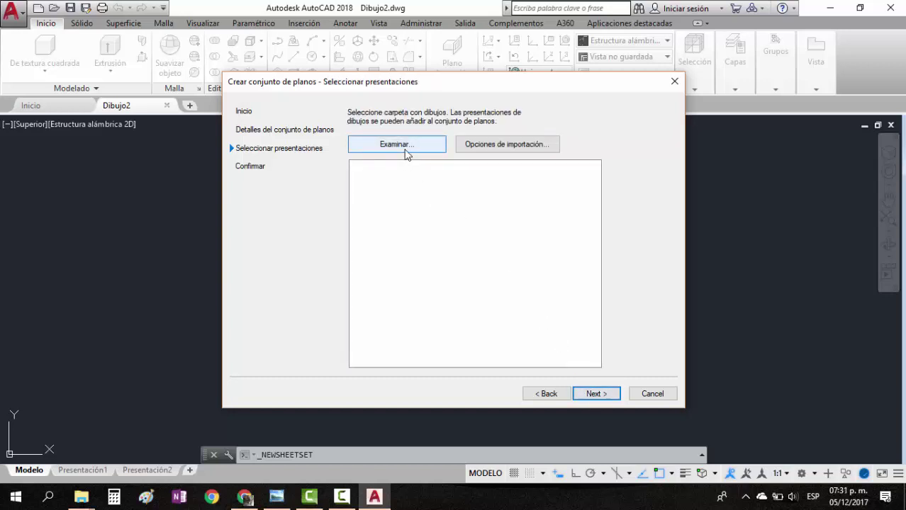
Import drawings Lamina 39 through Lamina 44 from Desktop > Proyecto Final
left_click(406, 149)
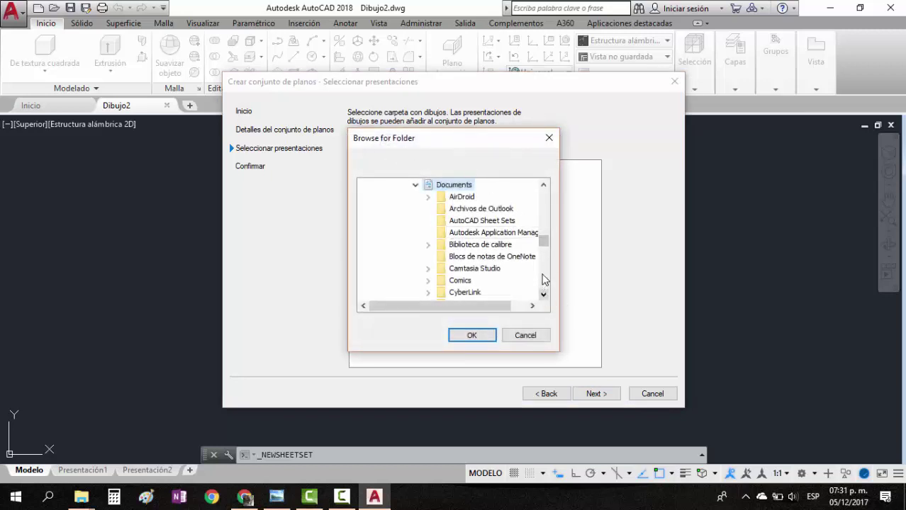
left_click_drag(544, 241, 548, 271)
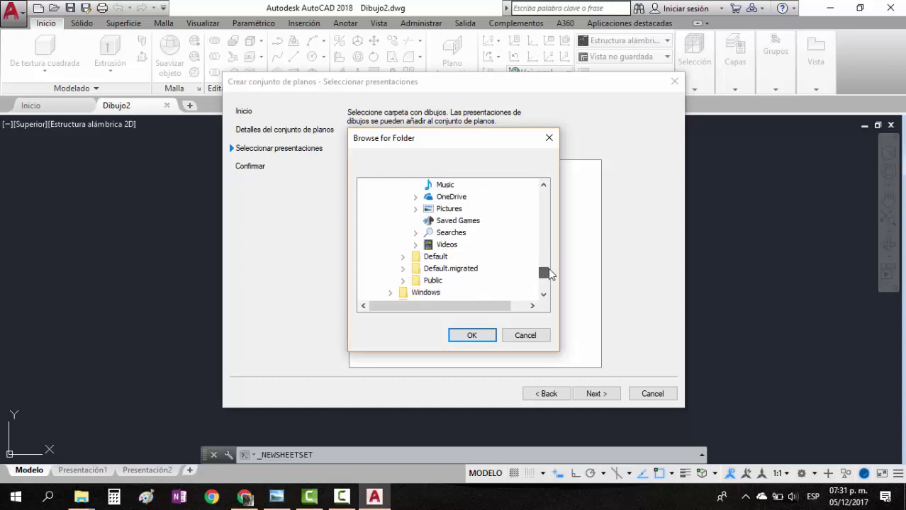
mouse_move(548, 270)
left_mouse_down()
mouse_move(552, 286)
mouse_move(557, 229)
left_mouse_up()
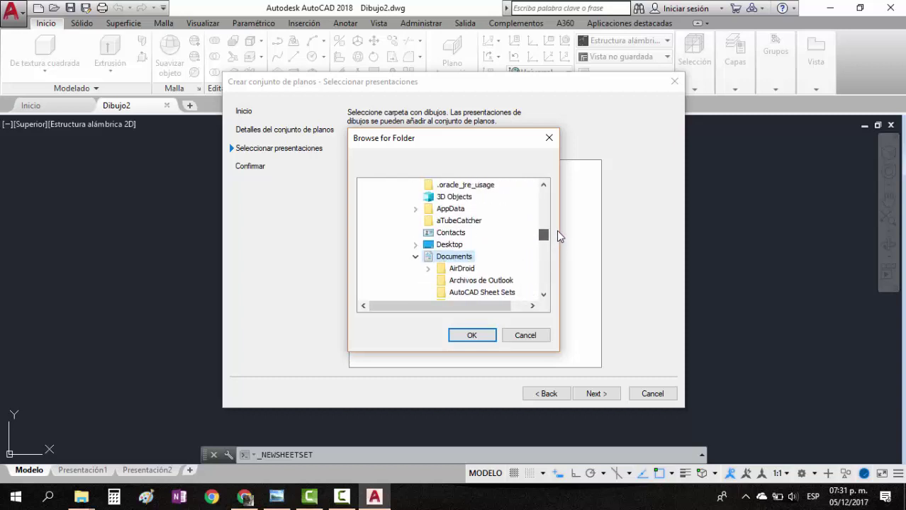
left_click(415, 244)
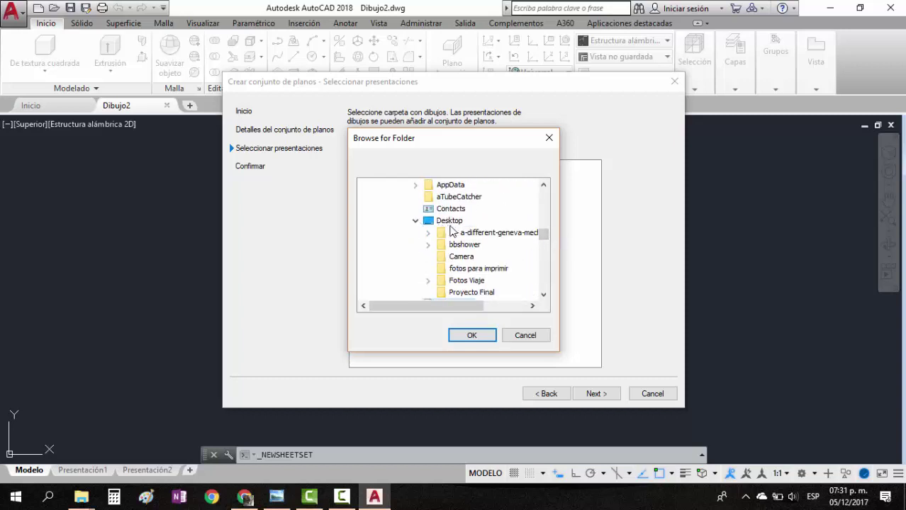
left_click(543, 295)
left_click(543, 294)
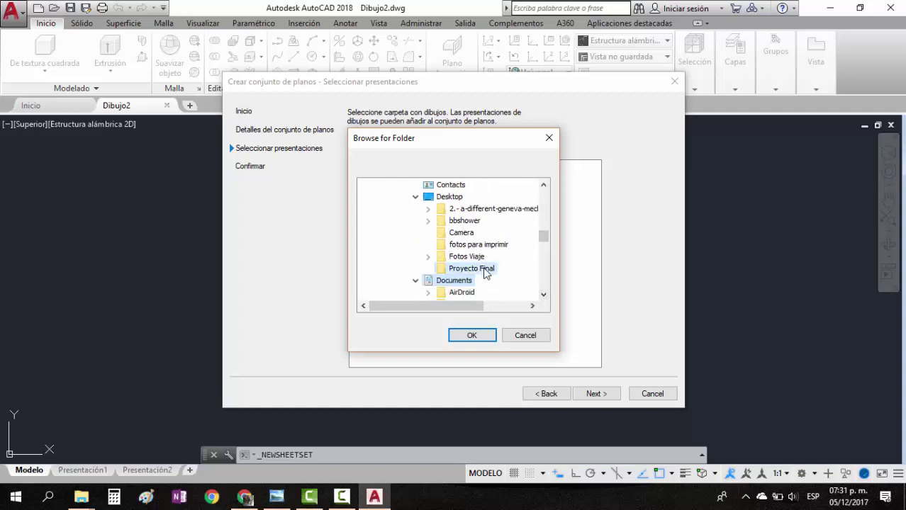
left_click(470, 272)
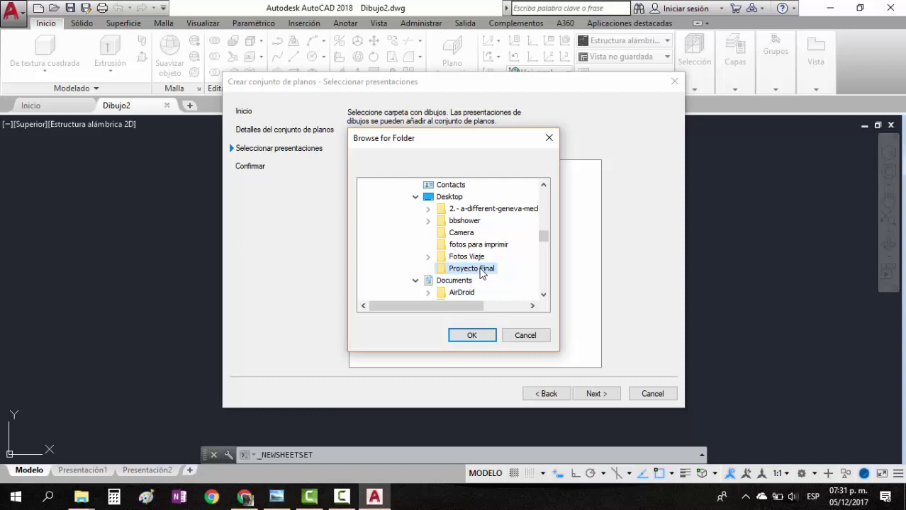
left_click(472, 336)
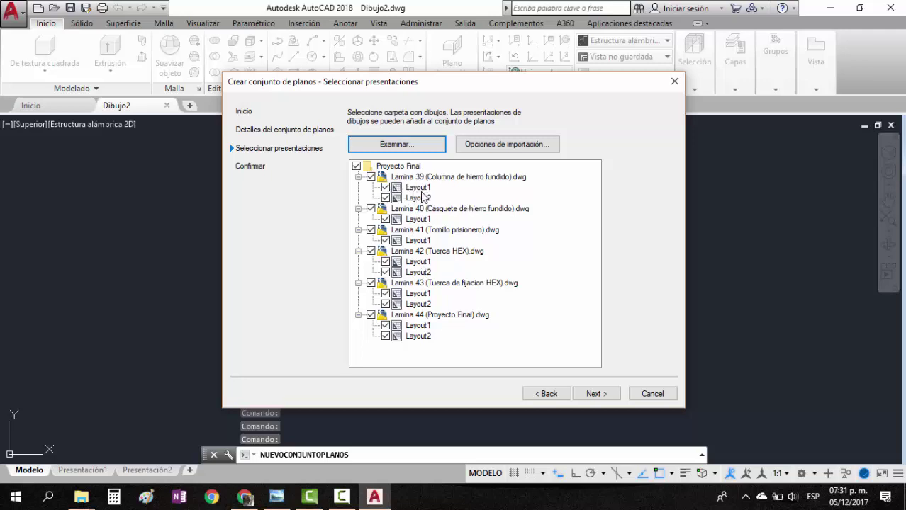
Exclude every Layout2, including Laminas 39, 42, 43 and 44, leaving six sheets for Confirmar
left_click(385, 198)
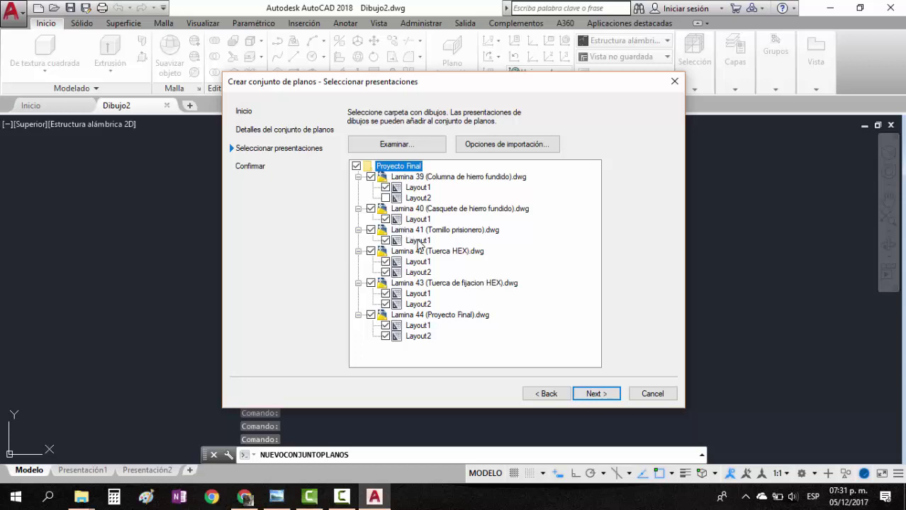
left_click(386, 272)
left_click(386, 304)
left_click(386, 336)
left_click(476, 211)
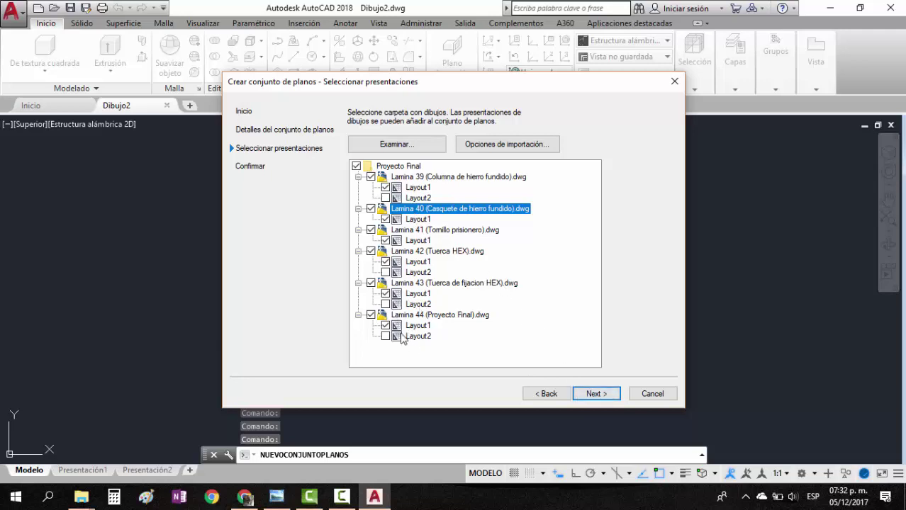
left_click(605, 399)
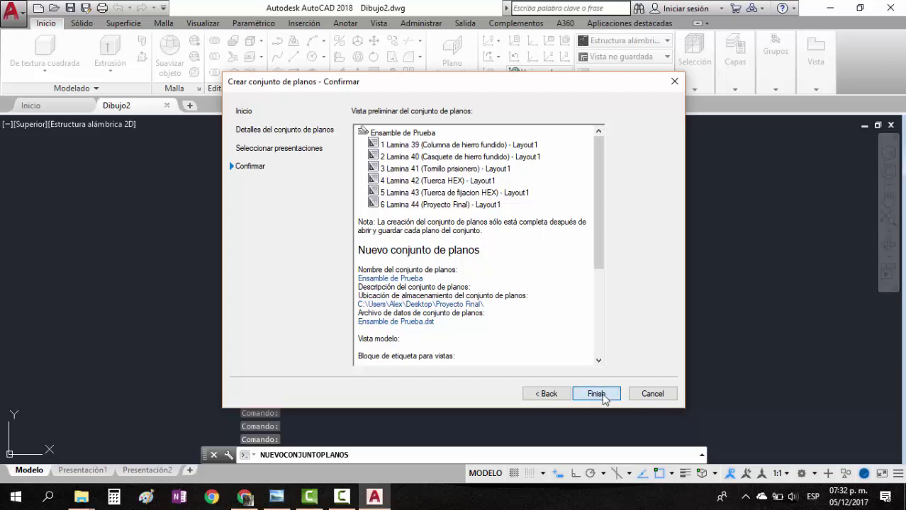
Finish the wizard to create Ensamble de Prueba with sheets Lamina 39 to Lamina 44
left_click(576, 395)
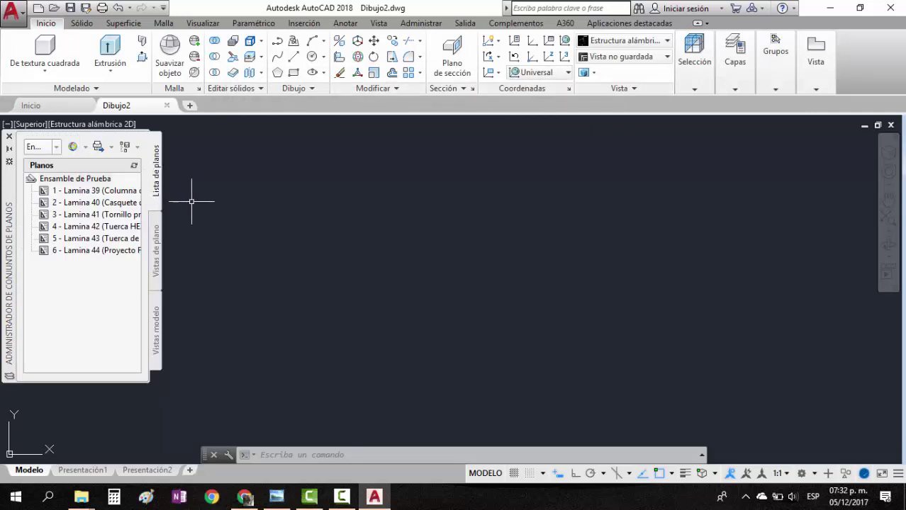
Move sheet 6 - Lamina 44 up to the head of the sheet list
left_click(94, 250)
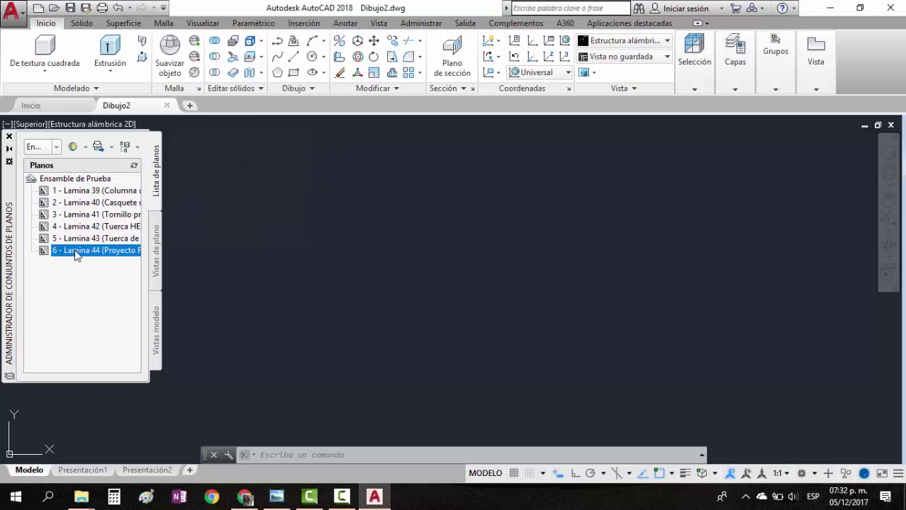
left_click_drag(76, 255, 74, 183)
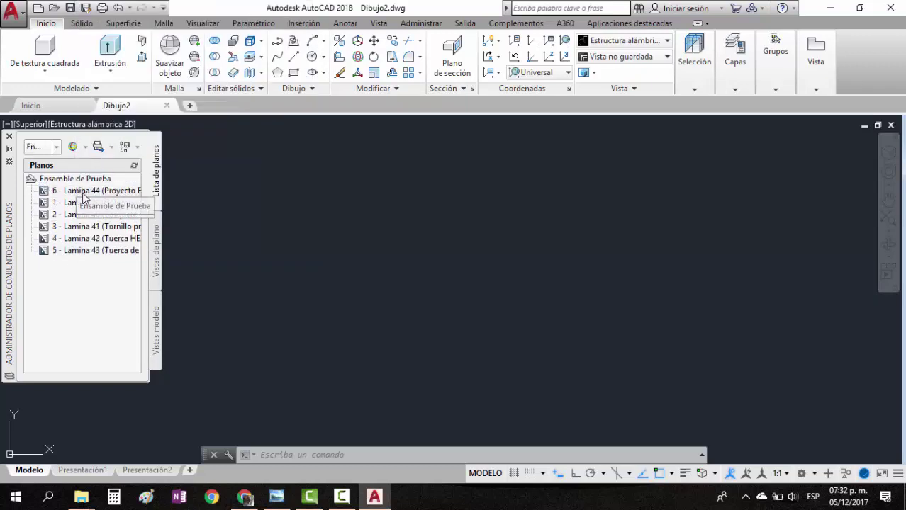
left_click(94, 194)
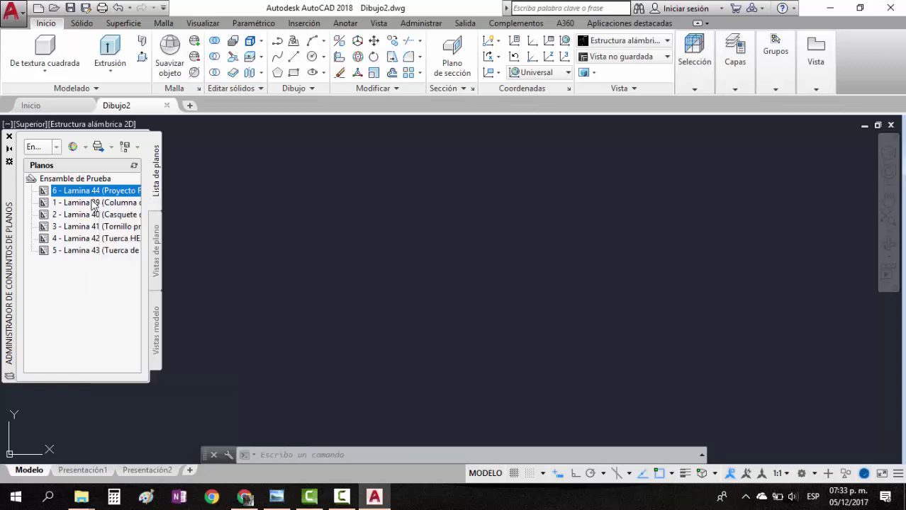
left_click(92, 204)
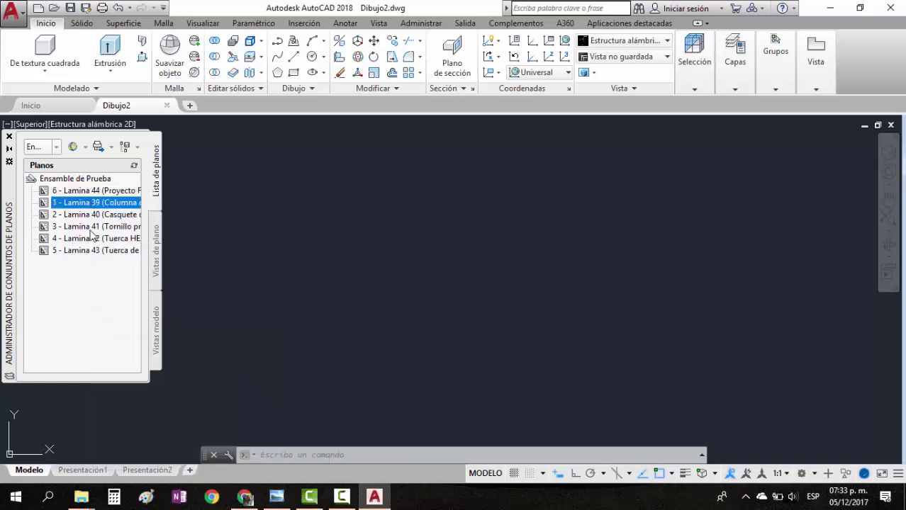
Place 3 - Lamina 41 right below Lamina 44, giving order 44, 41, 39, 40, 42, 43
left_click(112, 227)
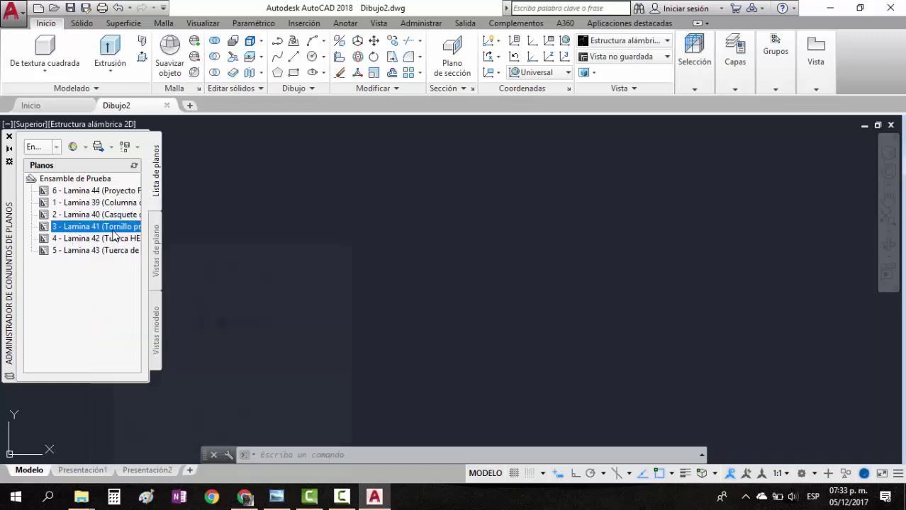
mouse_move(97, 227)
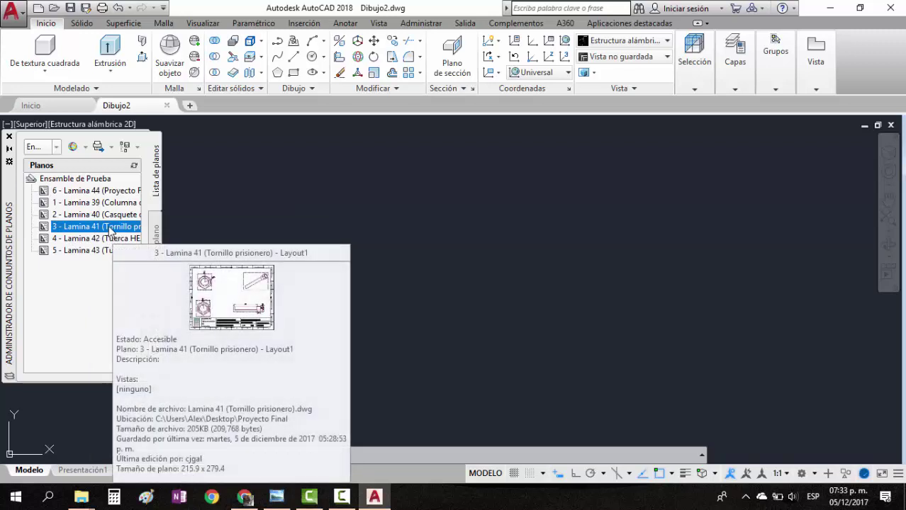
left_click_drag(108, 232, 109, 201)
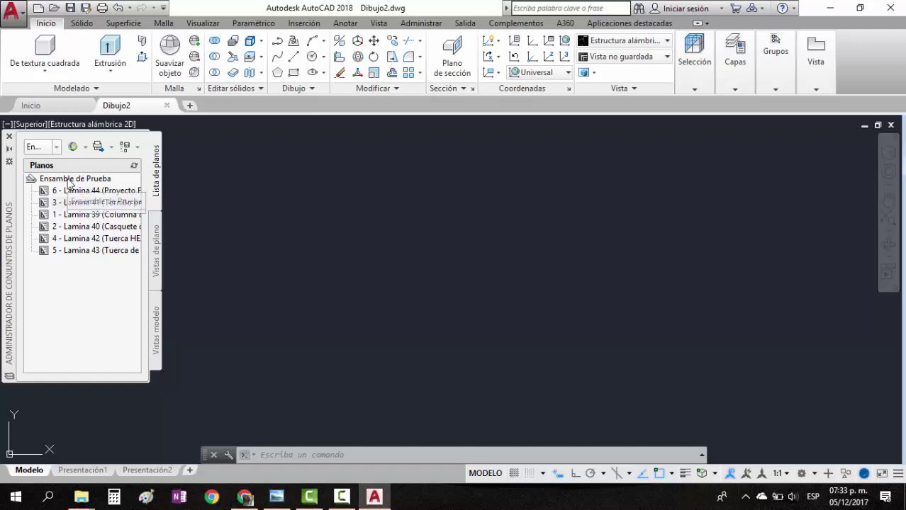
left_click(74, 181)
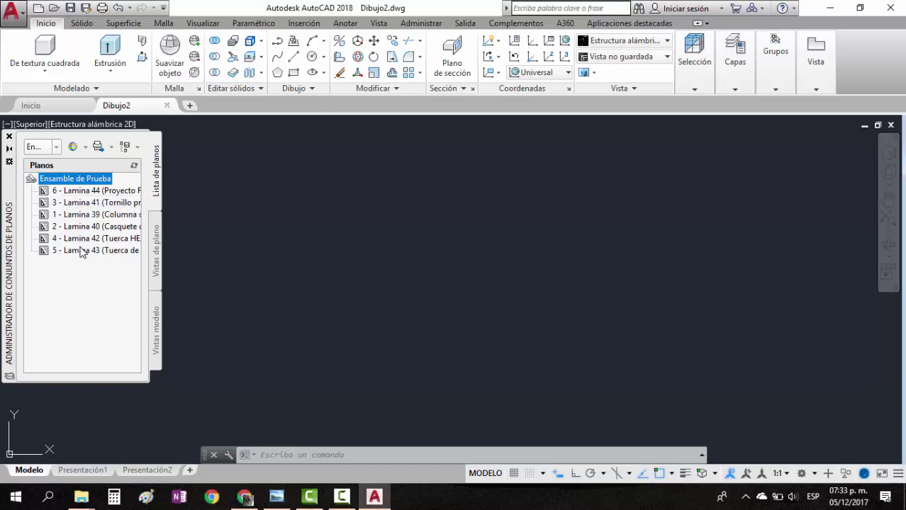
left_click(82, 192)
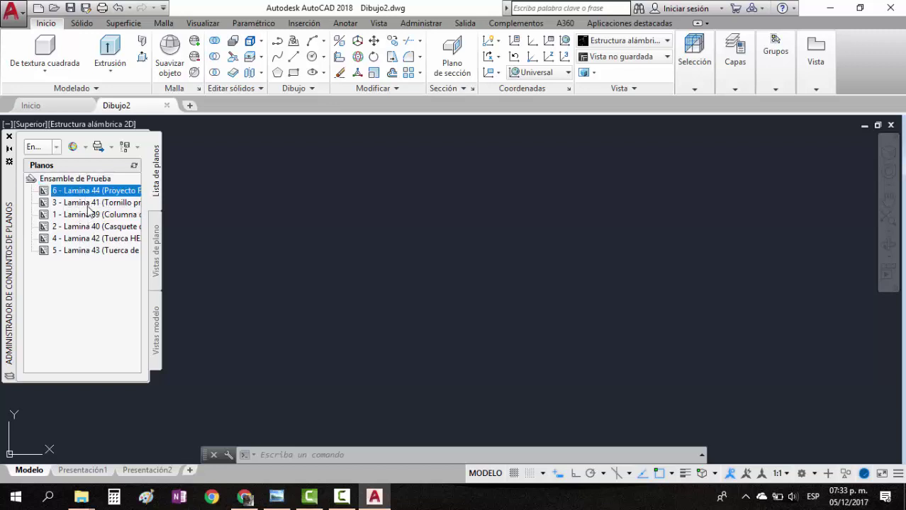
left_click(87, 204)
left_click(58, 182)
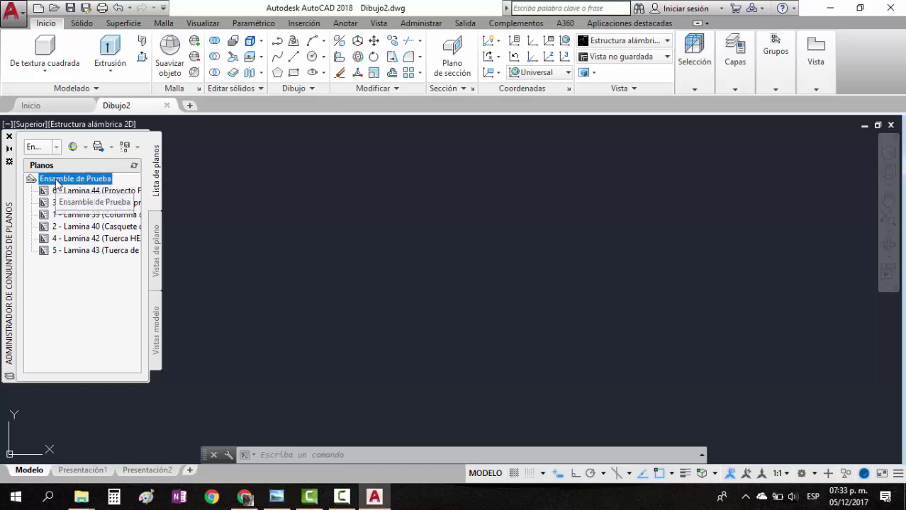
Publish the Ensamble de Prueba sheet set with Publicar > Publicar en PDF
right_click(57, 183)
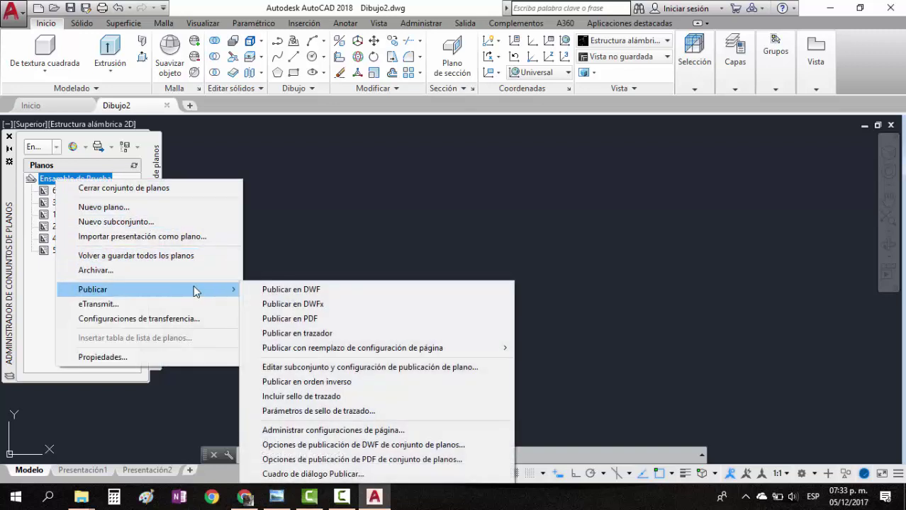
mouse_move(149, 289)
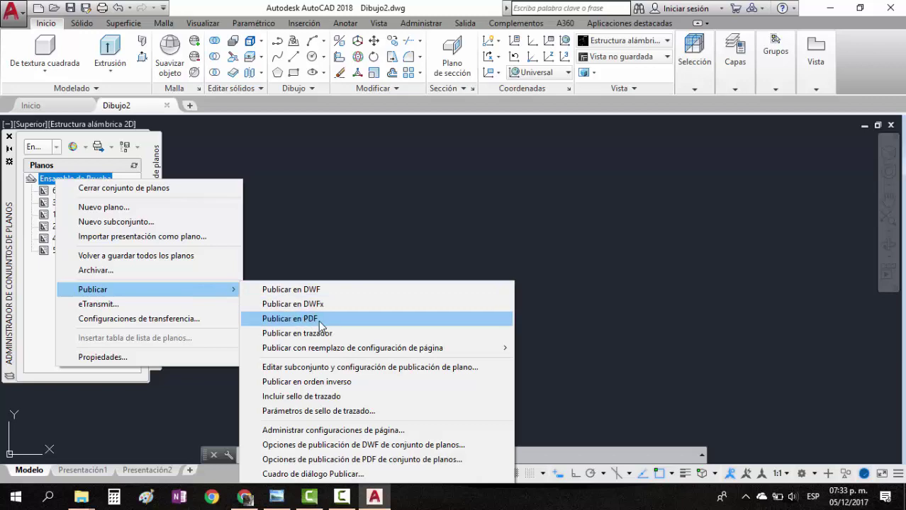
left_click(319, 321)
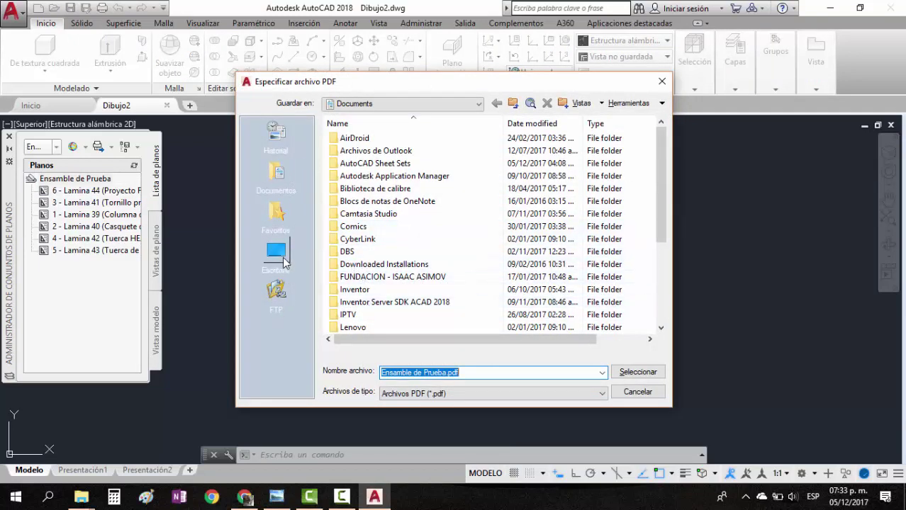
Save Ensamble de Prueba.pdf in Escritorio > Proyecto Final to start publishing
left_click(283, 260)
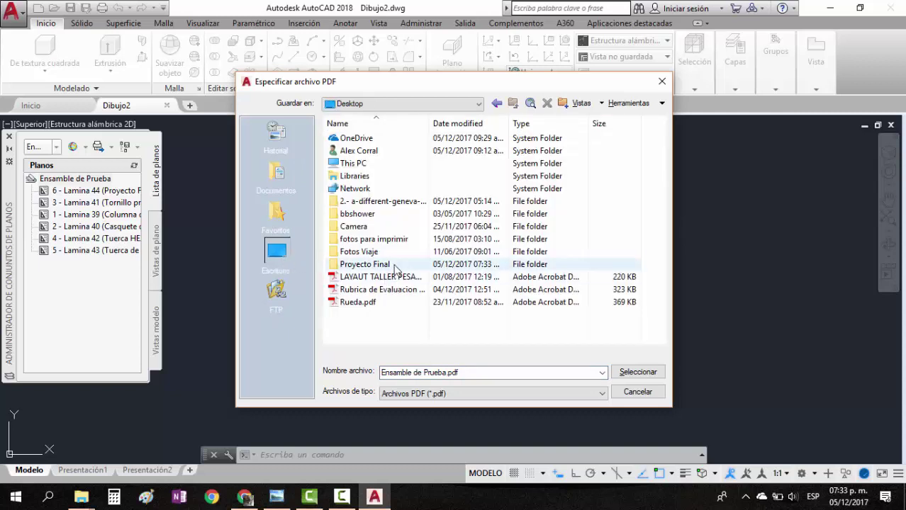
left_click(394, 268)
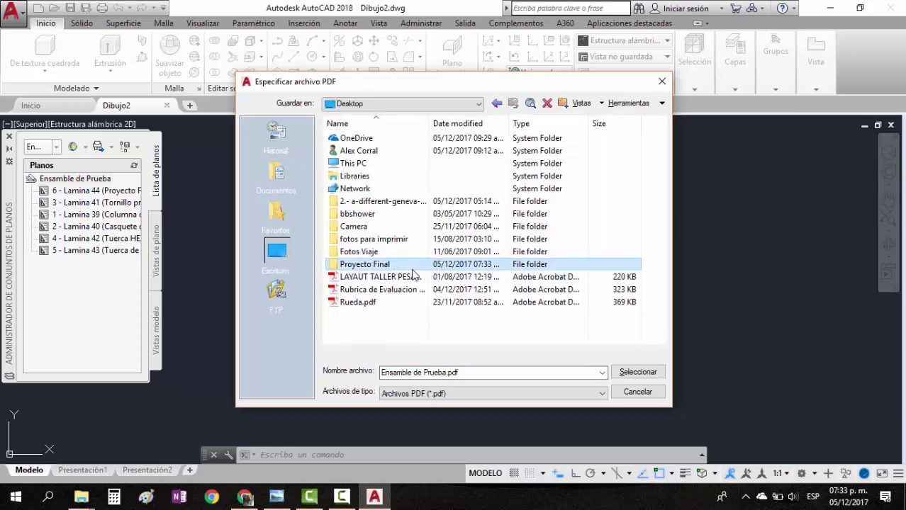
left_click(645, 372)
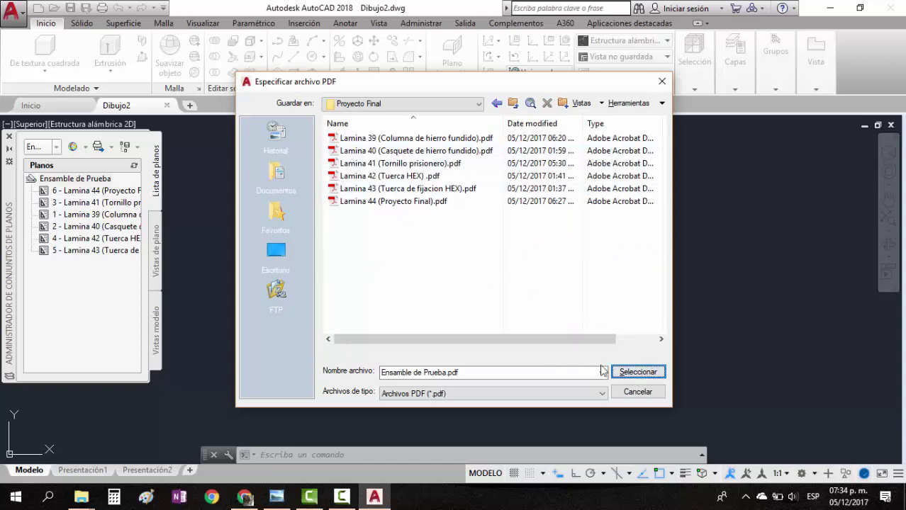
left_click(638, 372)
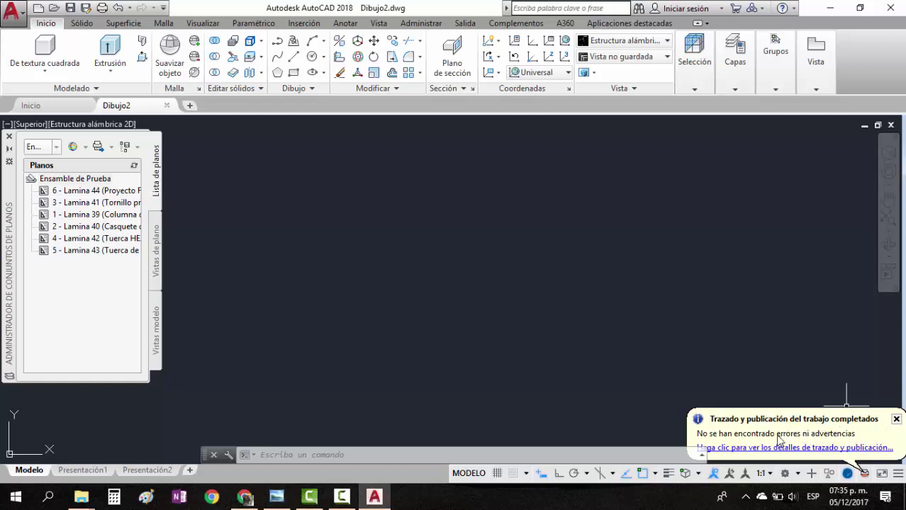
Close the 'Trazado y publicación del trabajo completados' notice once publishing finishes
left_click(896, 419)
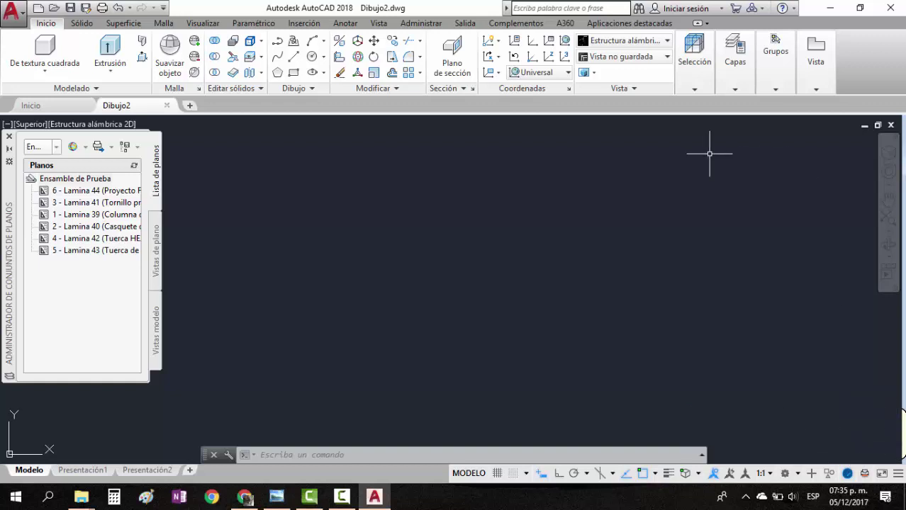
Minimize AutoCAD and open the desktop's Proyecto Final folder maximized
left_click(828, 9)
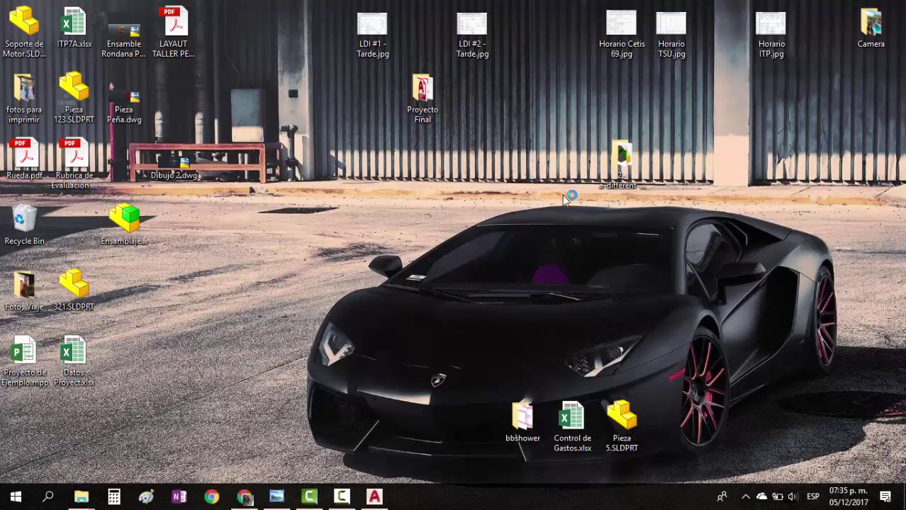
double_click(422, 91)
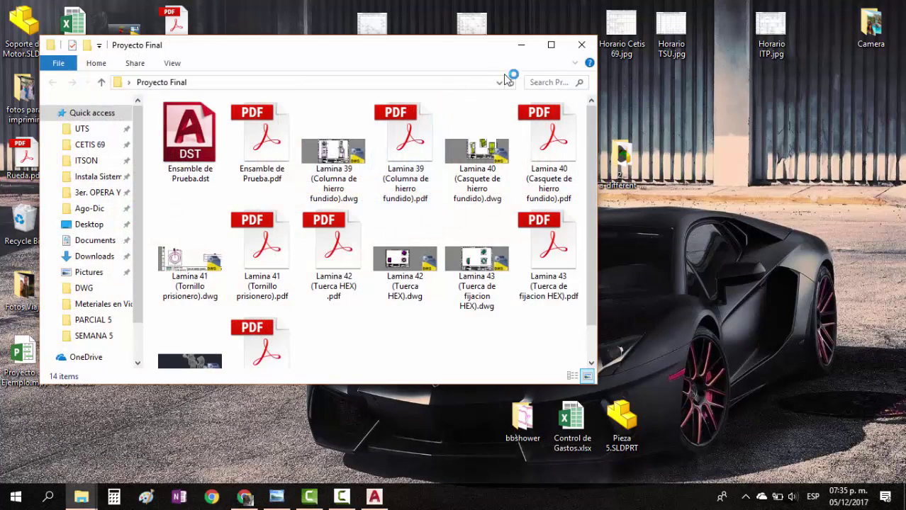
left_click(551, 45)
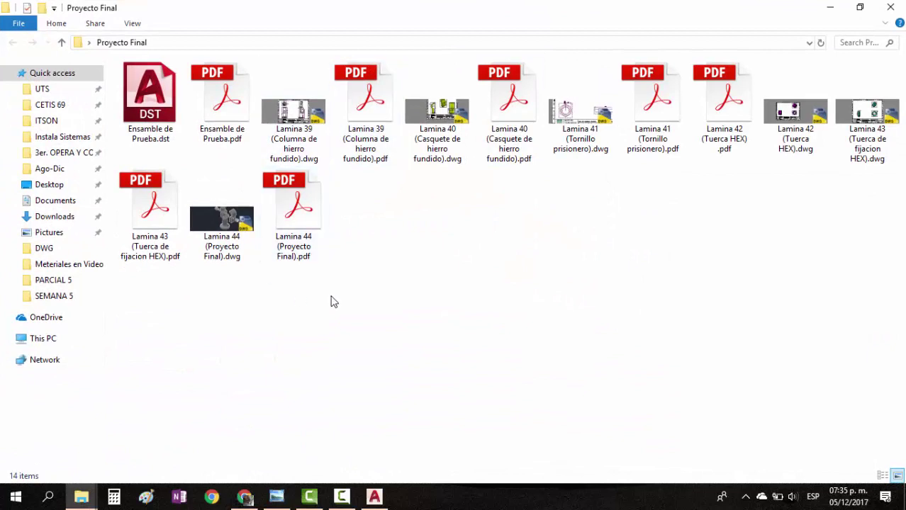
Open Ensamble de Prueba.pdf from the folder in the PDF reader
left_click(156, 113)
key("Right")
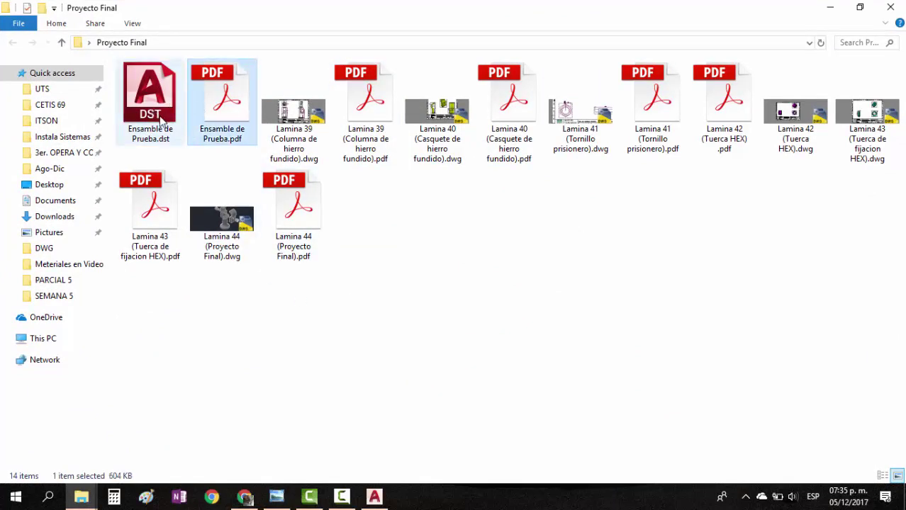
left_click(162, 122)
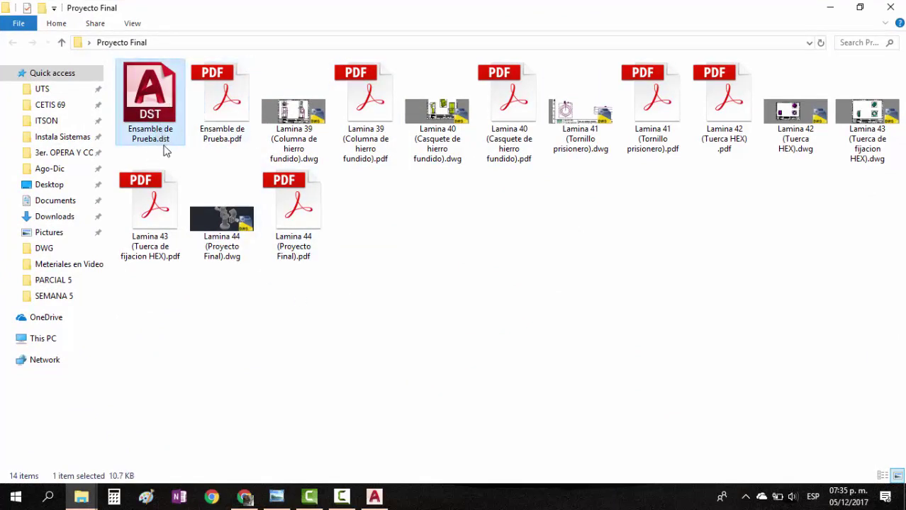
left_click(228, 115)
double_click(228, 114)
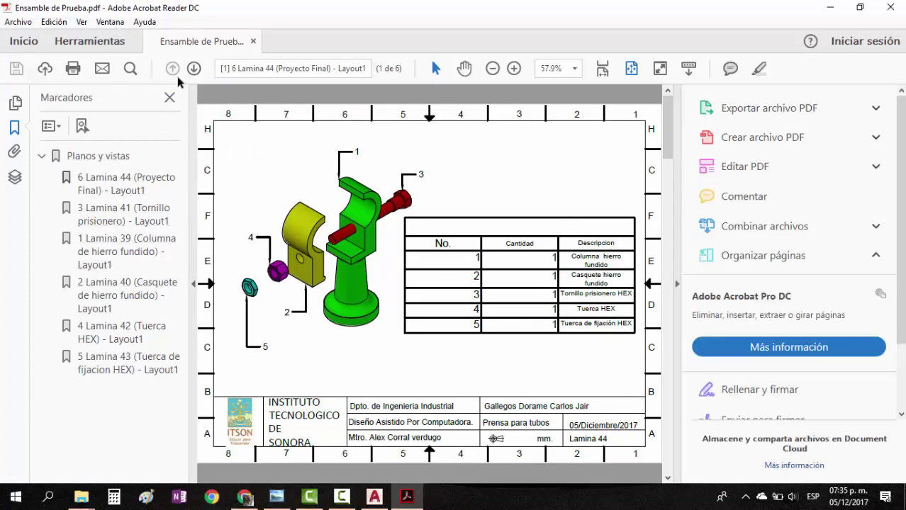
Hide the Marcadores and tools panes, then page through all six drawings back to page 1
left_click(170, 98)
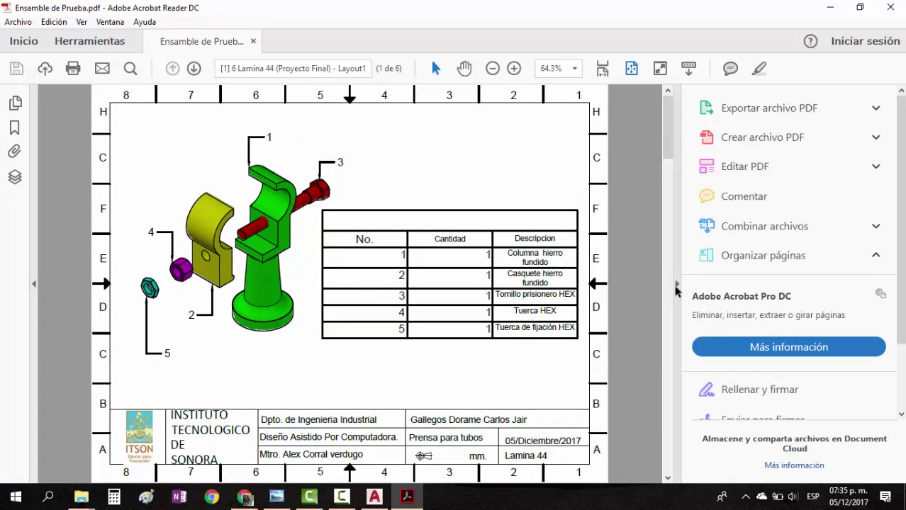
left_click(677, 285)
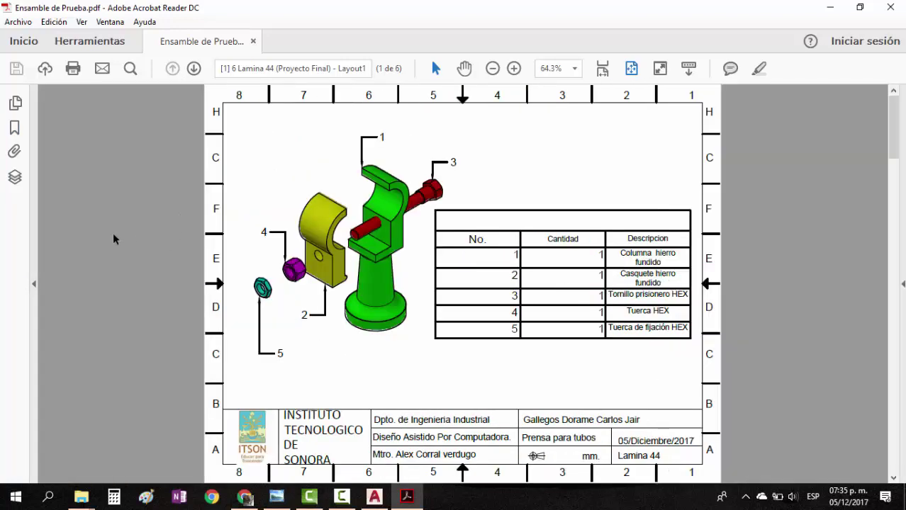
scroll(113, 232, "down", 1)
scroll(113, 233, "down", 1)
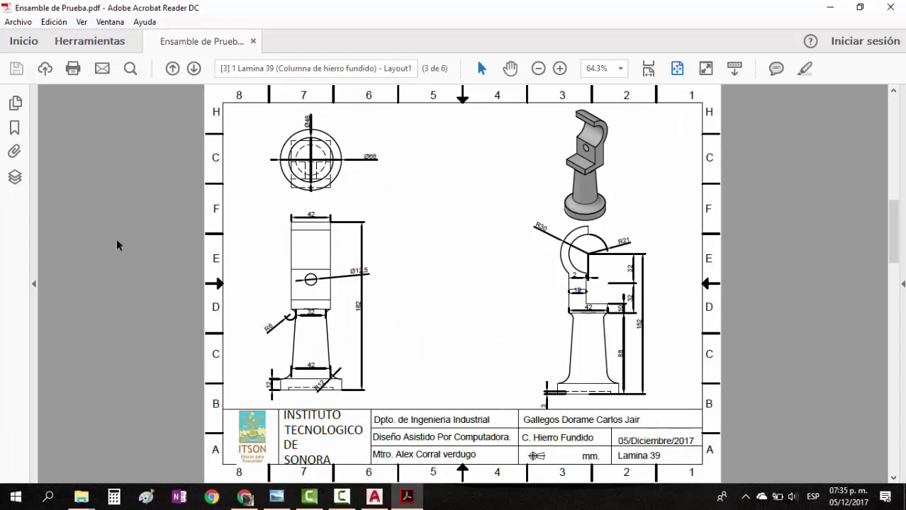
scroll(117, 242, "down", 1)
scroll(105, 253, "down", 1)
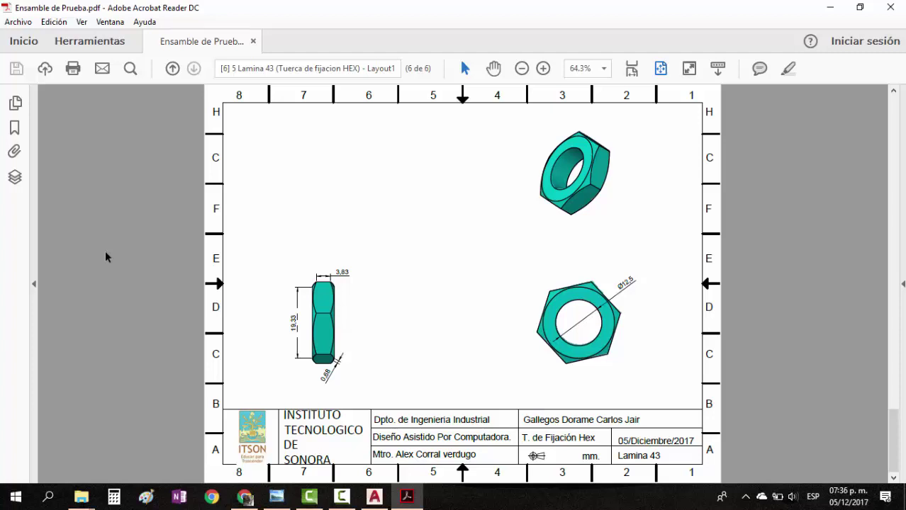
mouse_move(893, 440)
left_mouse_down()
mouse_move(890, 273)
mouse_move(871, 108)
left_mouse_up()
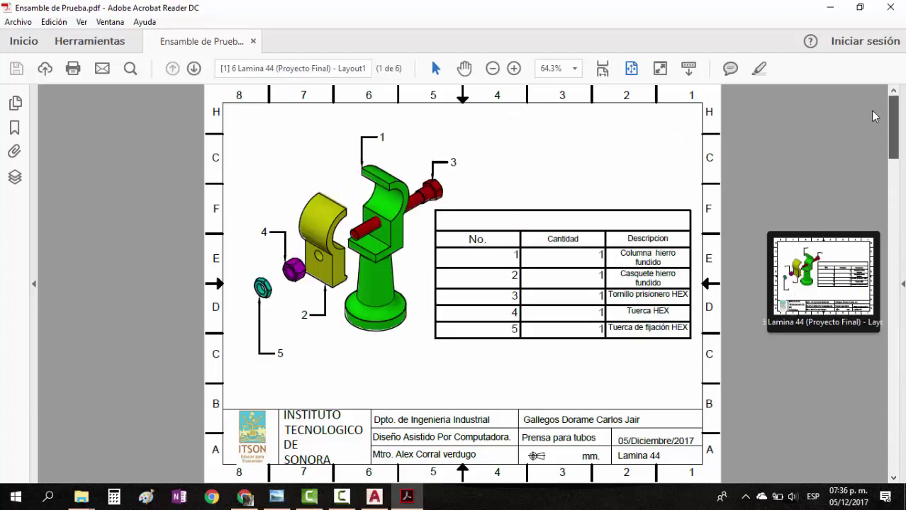